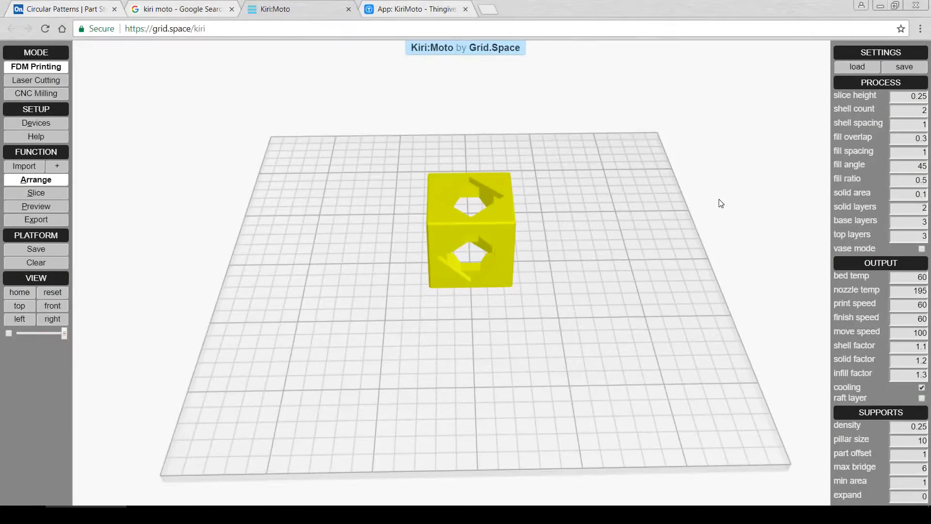
Switch to the 'App: KiriMoto - Thingiverse' browser tab to view the Kiri:Moto app page
click(420, 10)
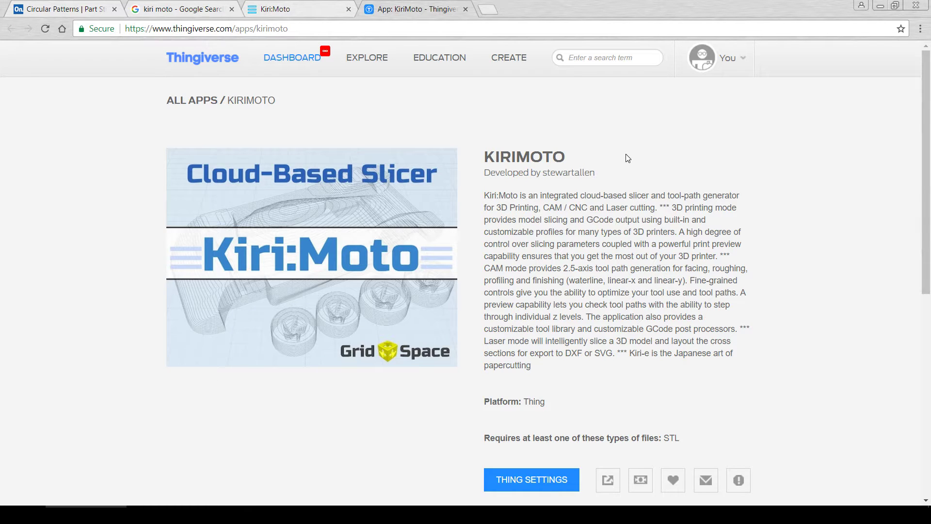
In the Onshape App Store, filter to CAM apps and open the Kiri:Moto description
click(83, 9)
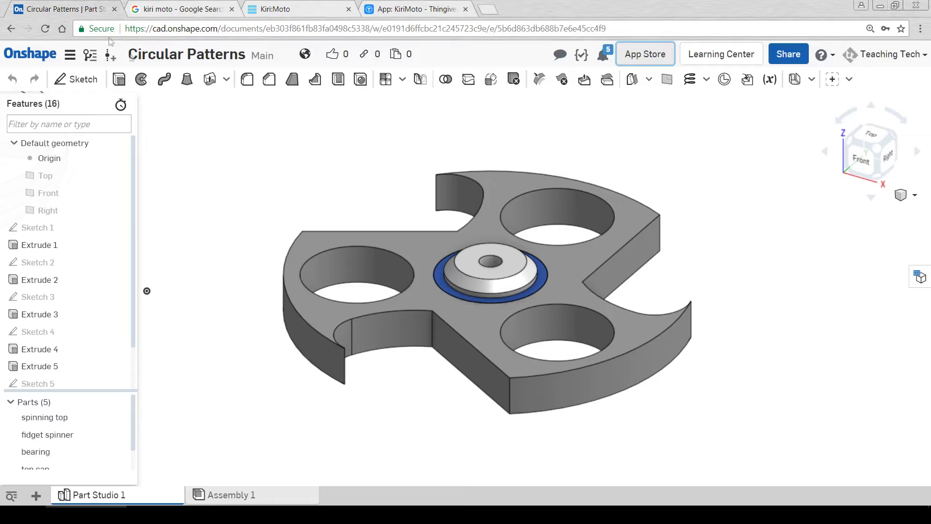
click(646, 54)
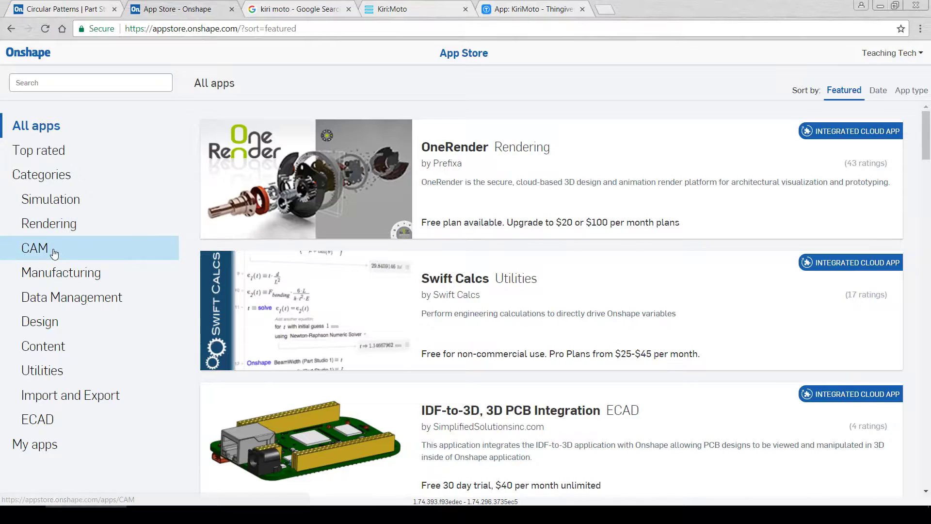
click(54, 251)
scroll(511, 274, down, 2)
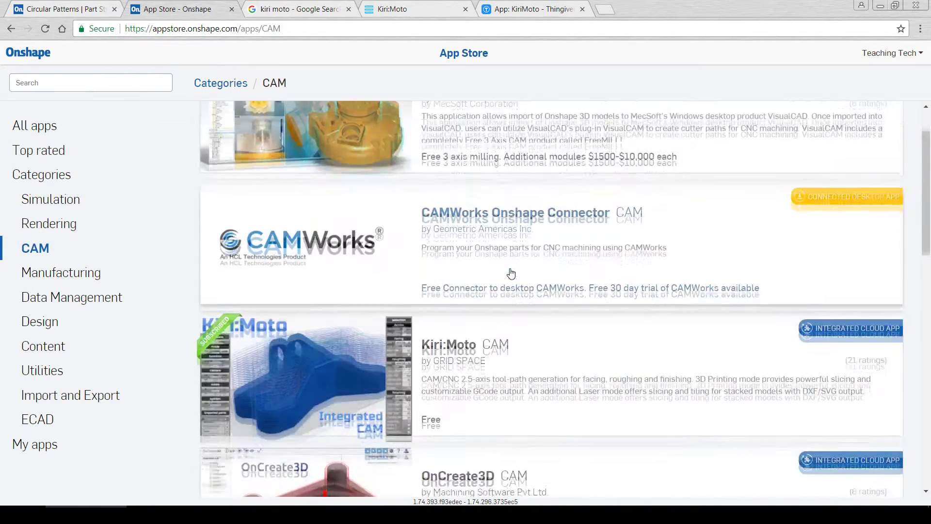
click(452, 228)
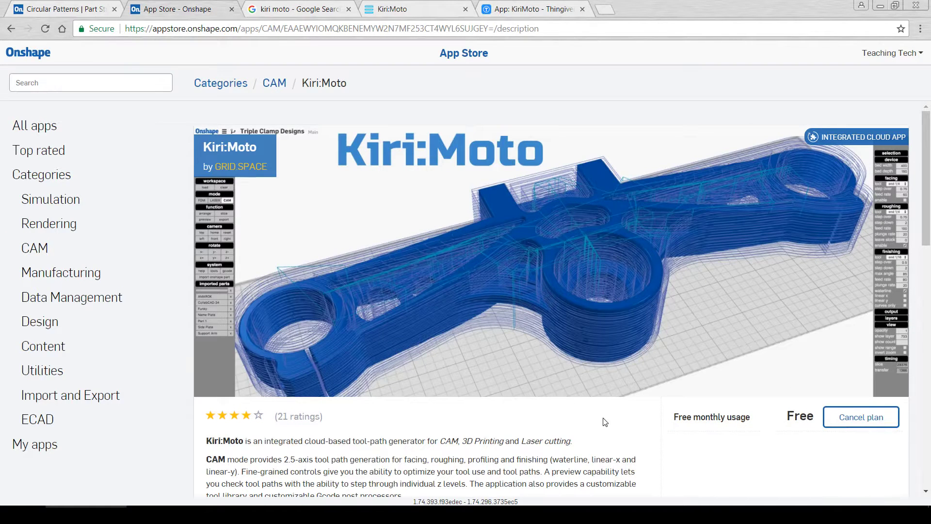
Close the App Store and add Kiri:Moto as an application tab in the Circular Patterns document
click(232, 9)
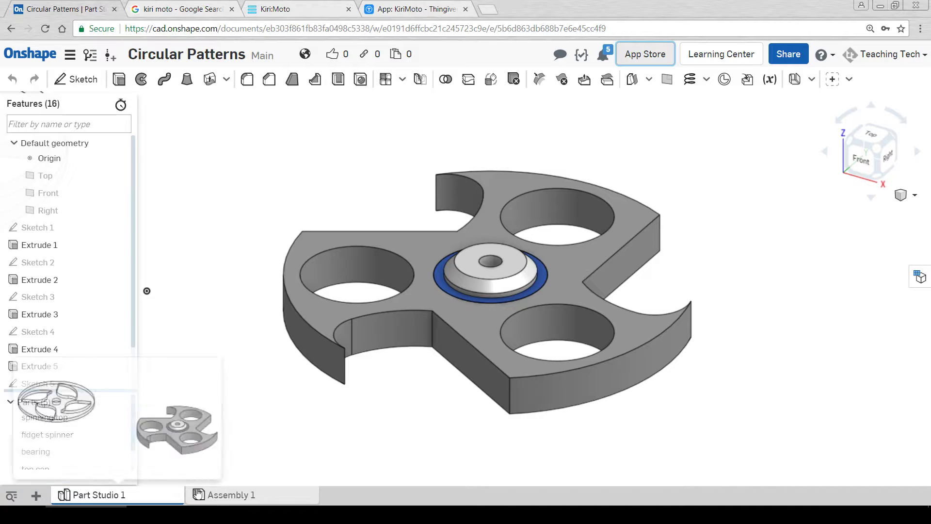
click(35, 496)
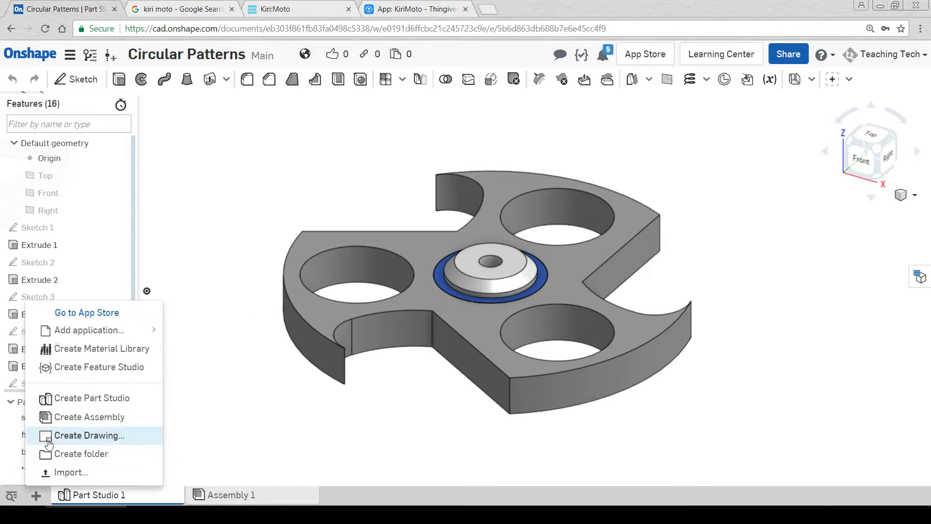
mouse_move(81, 331)
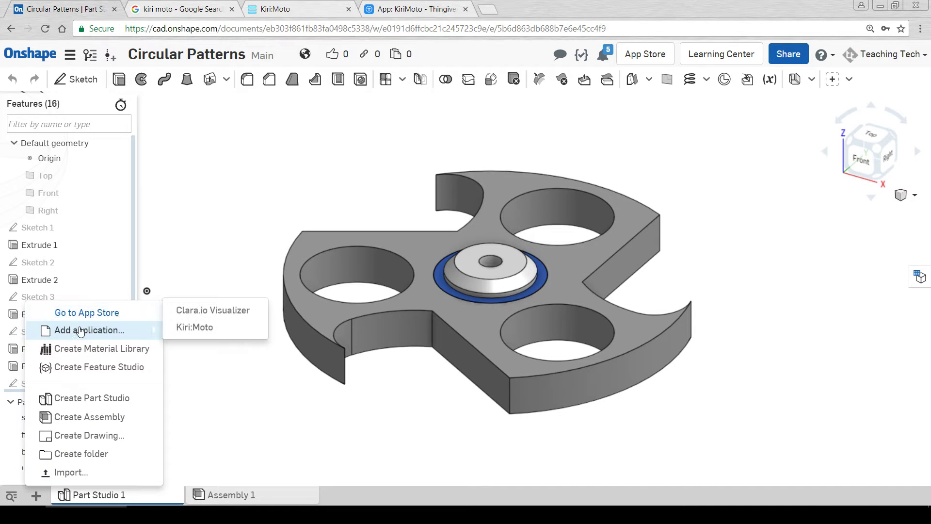
click(208, 328)
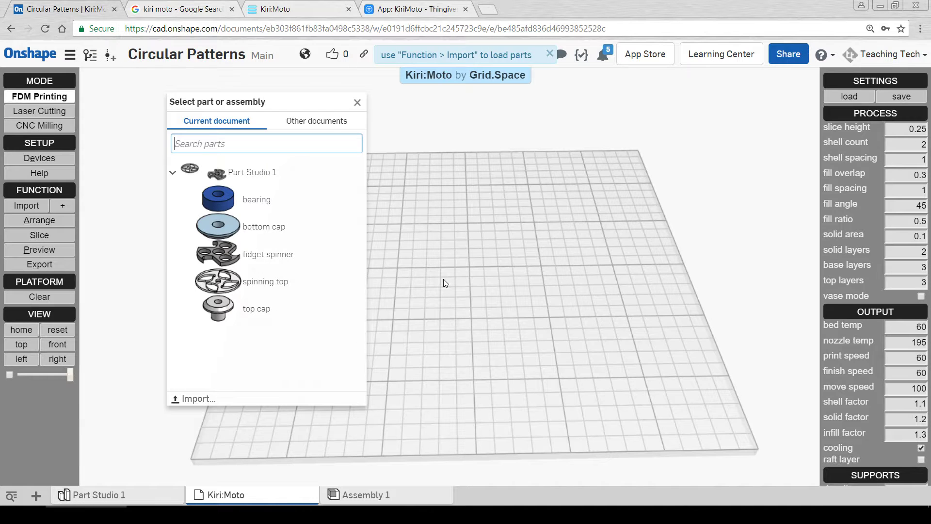
Import the fidget spinner part from Part Studio 1 onto the plate and bring up the printer device settings
click(293, 260)
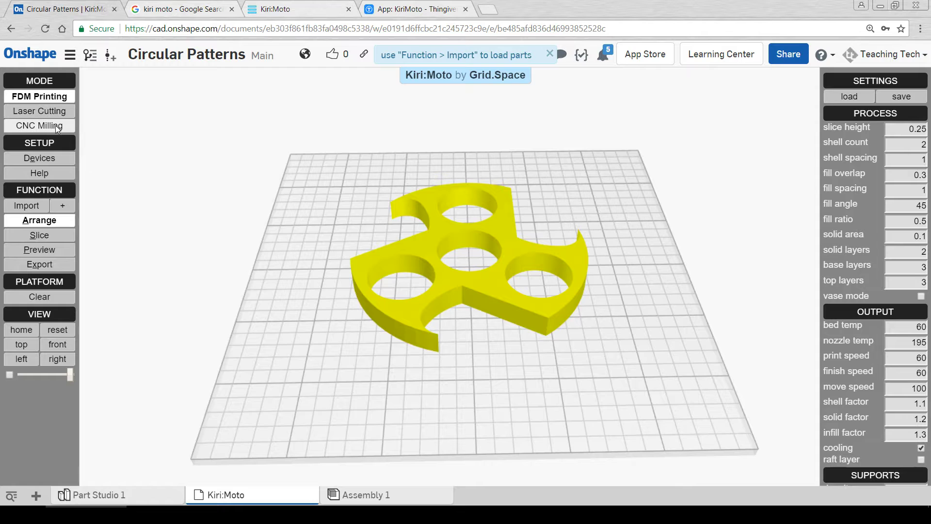
click(50, 159)
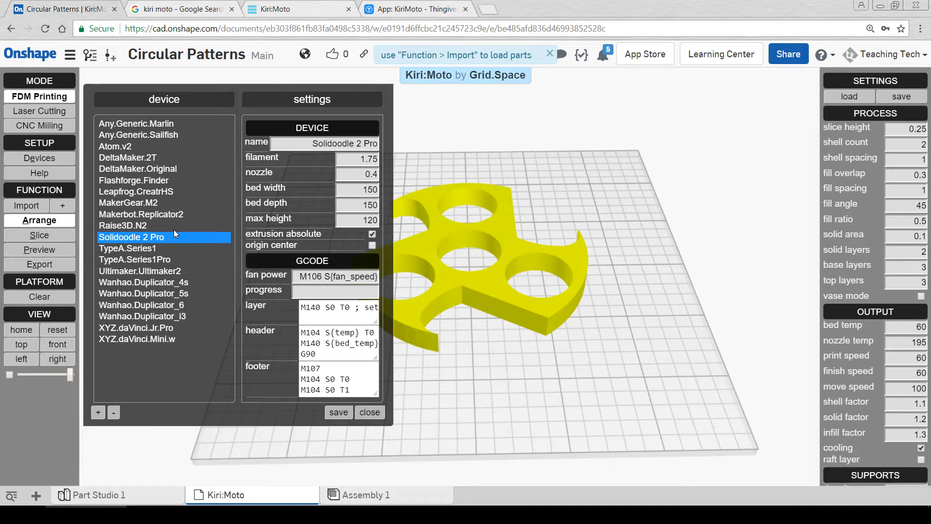
Copy the Any.Generic.Marlin device profile and rename the copy to Test
click(158, 122)
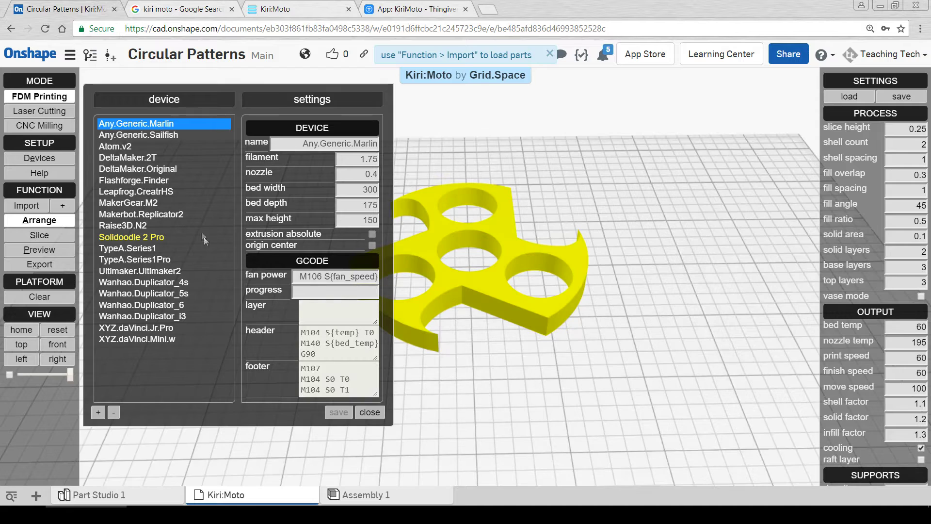
click(100, 411)
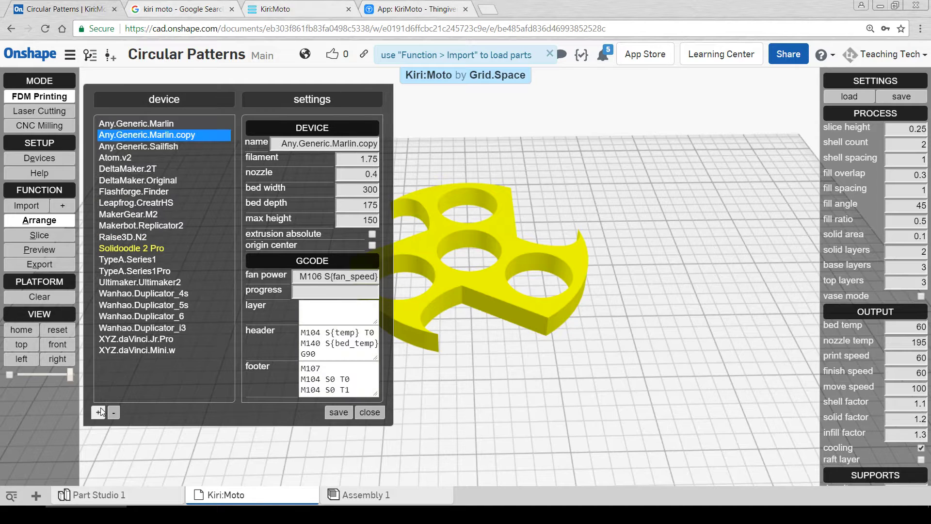
double_click(291, 143)
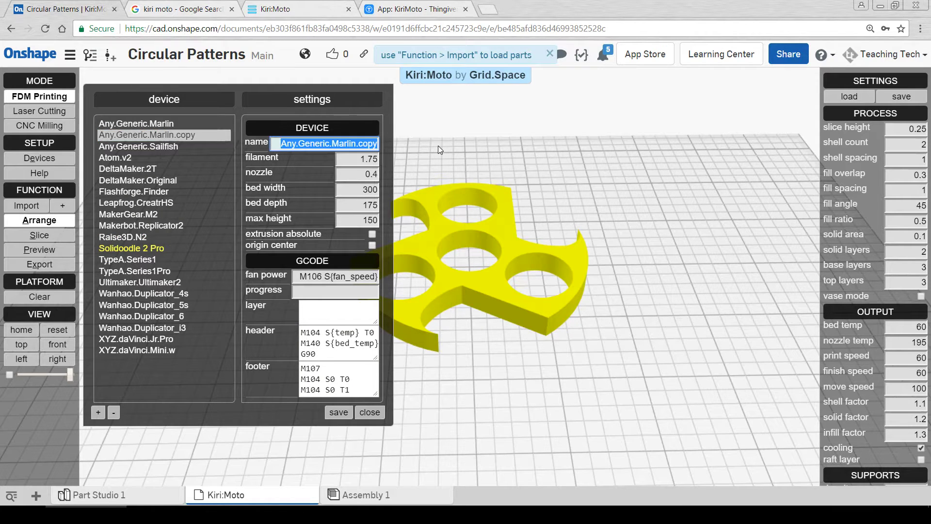
text(Test)
click(360, 159)
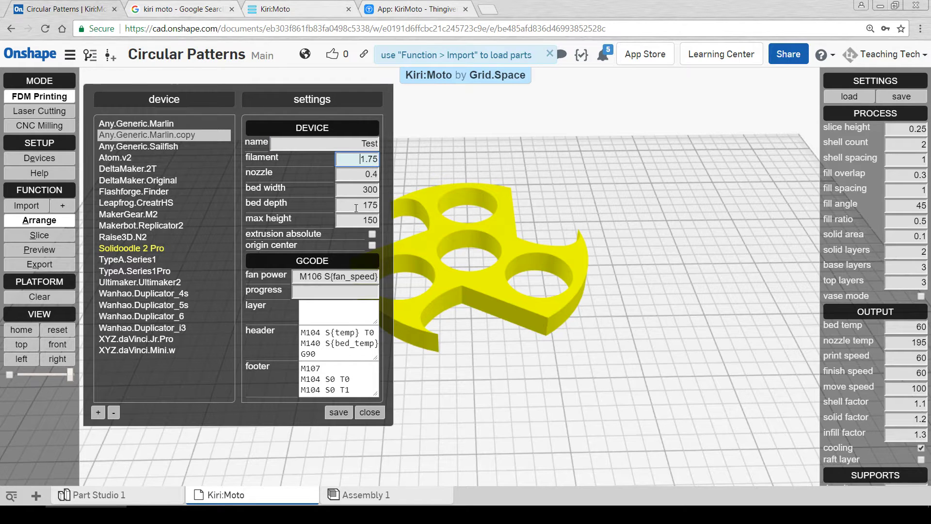
Give the Test device a 150 × 150 bed and 120 maximum height, and confirm
drag(353, 188, 384, 189)
text(150)
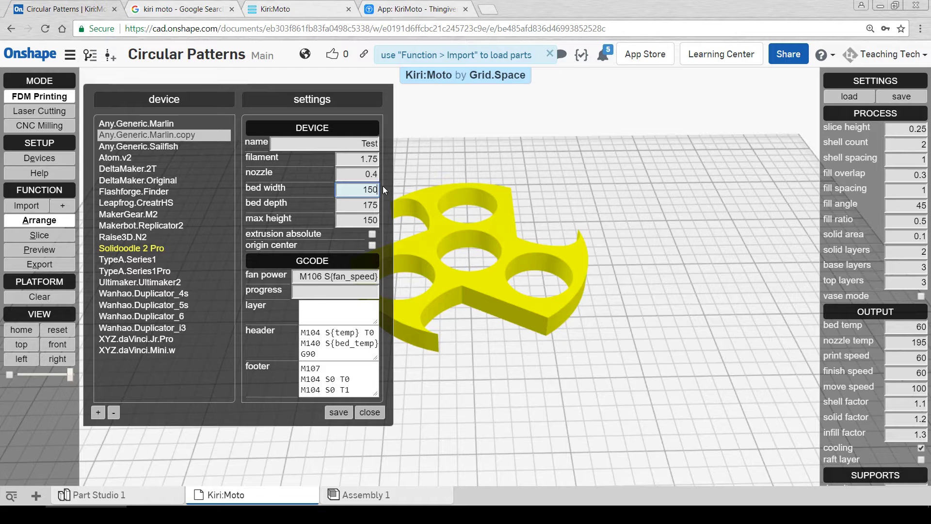
key(Tab)
text(15)
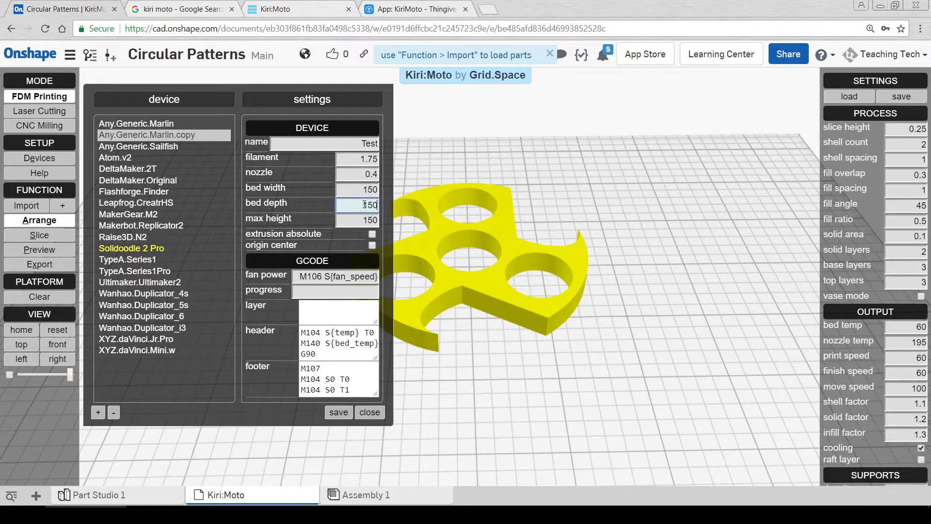
text(0)
key(Tab)
text(120)
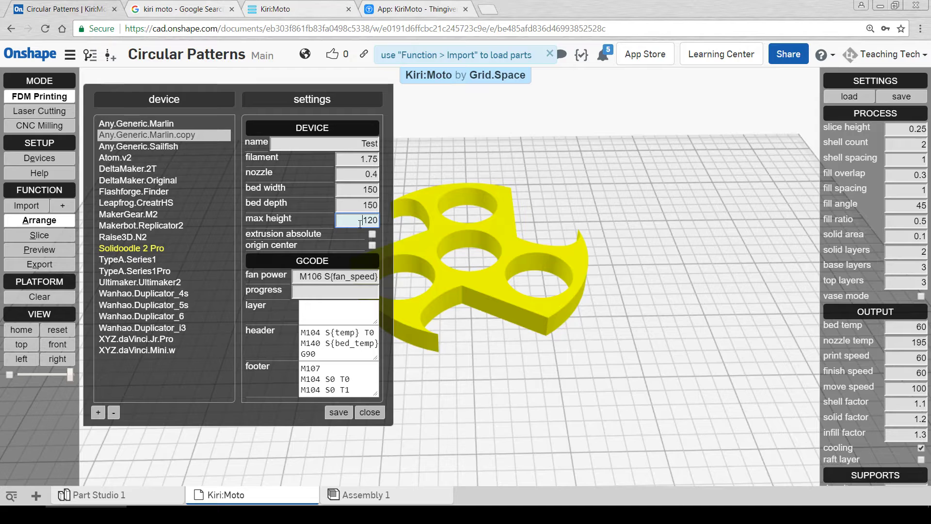
click(353, 224)
key(Return)
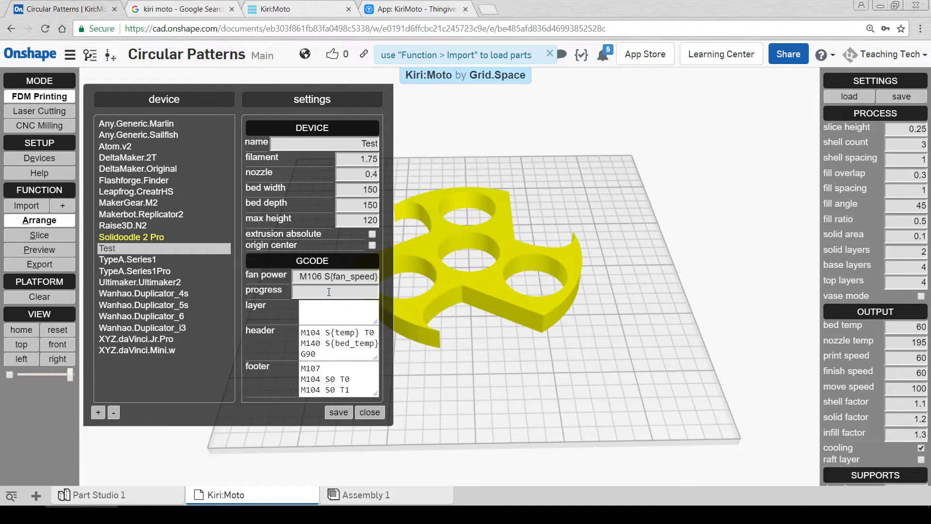
click(328, 292)
Review the Test device's G-code header script, then select all of it
click(328, 308)
click(317, 334)
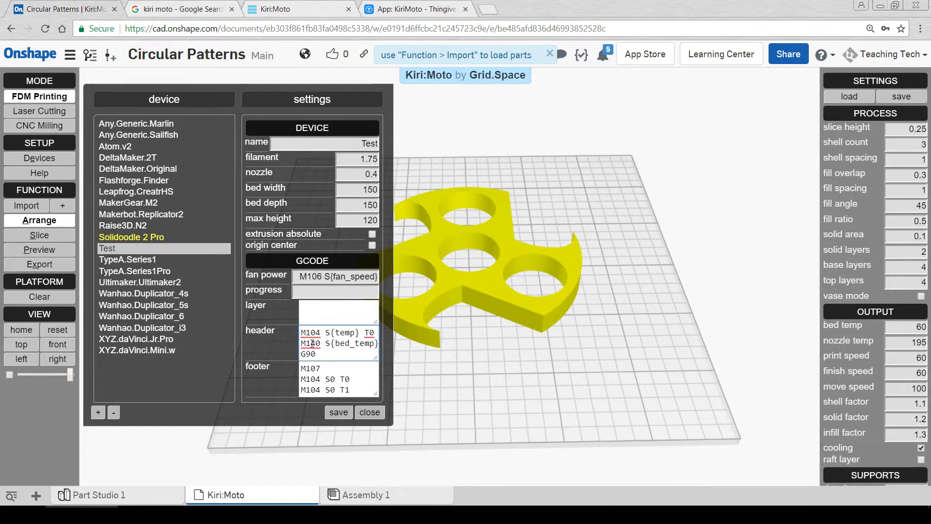
key(Down)
key(Down)
key(Down)
key(Down)
key(Down)
key(Down)
key(Down)
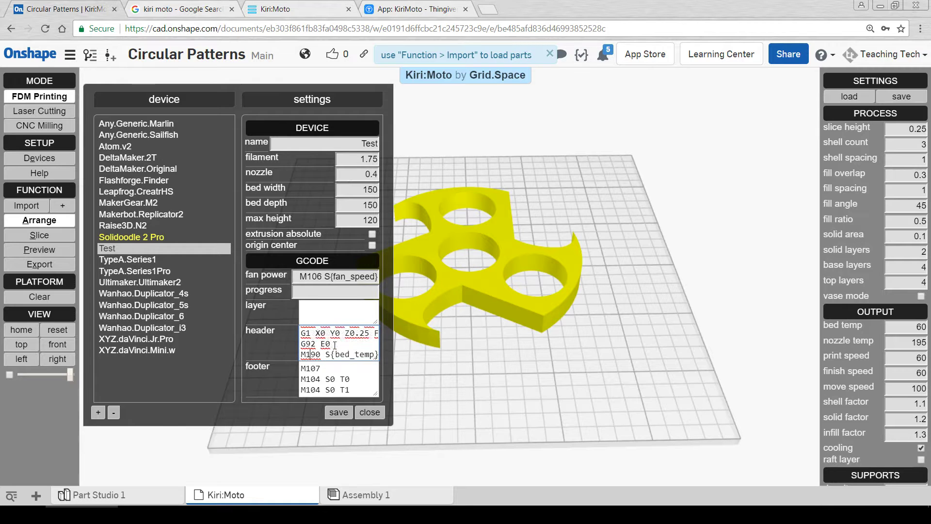
key(End)
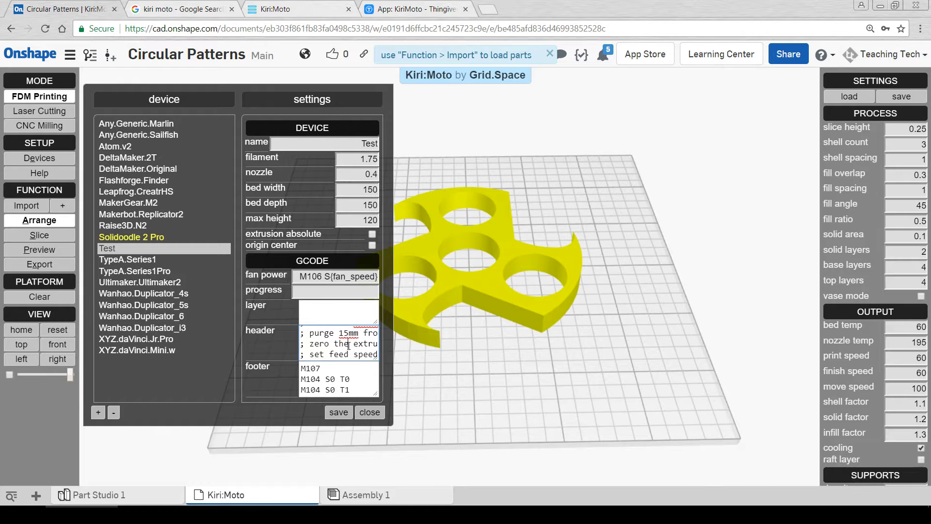
key(ctrl+a)
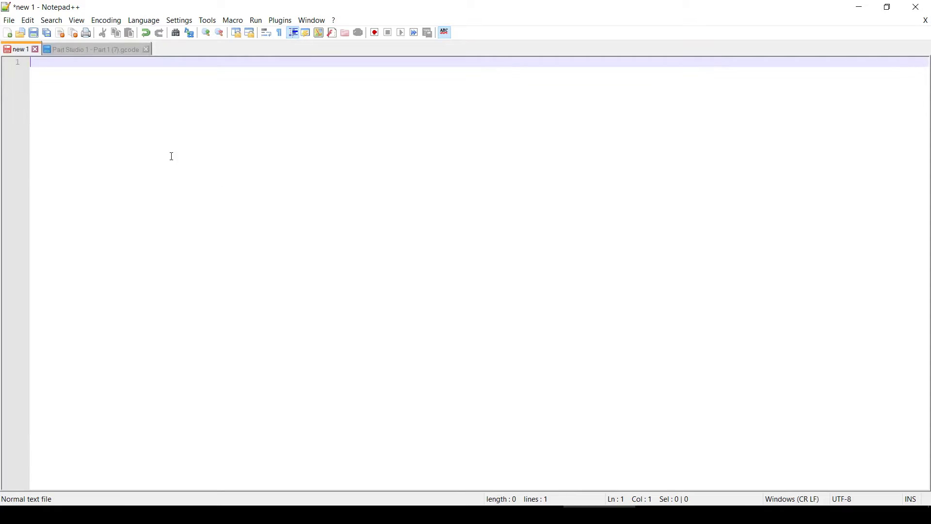
Paste the 15-line start G-code into the new 1 document and review its home and reset-axes lines
text(M104 S{temp} T0     ; set extruder temperature M140 S{bed_temp} T0 ; set bed temperature G90                 ; set absolute positioning mode M83                 ; set relative positioning for extruder M107                ; turn off filament cooling fan G28                 ; home axes G29                 ; level bed G92 X0 Y0 Z0 E0     ; reset all axes positions G1 X0 Y0 Z0.25 F180 ; move xy to 0,0 and z 0.25mm over bed G92 E0              ; zero the extruded M190 S{bed_temp} T0 ; wait for bed to reach target temp M109 S{temp} T0     ; wait for extruder to reach target temp G1 E15 F200         ; purge 15mm from extruder G92 E0              ; zero the extruded G1 F225             ; set feed speed)
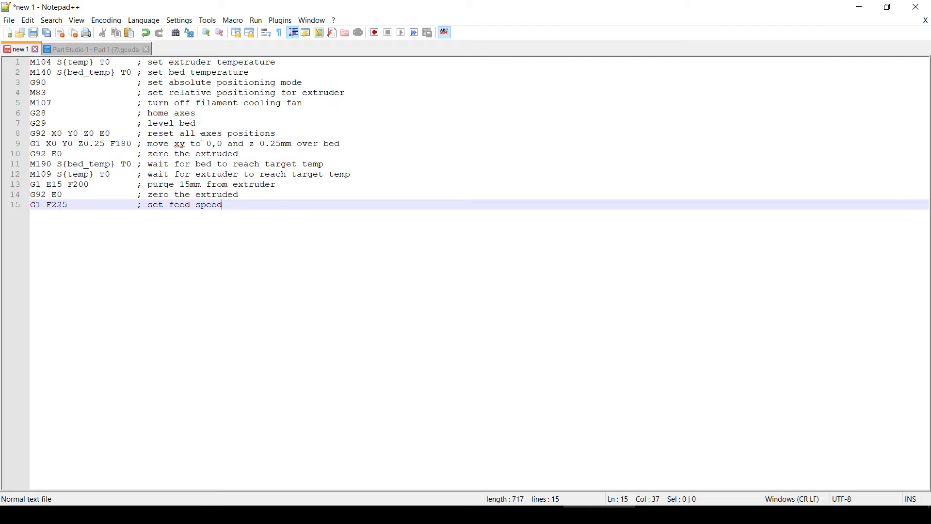
click(75, 132)
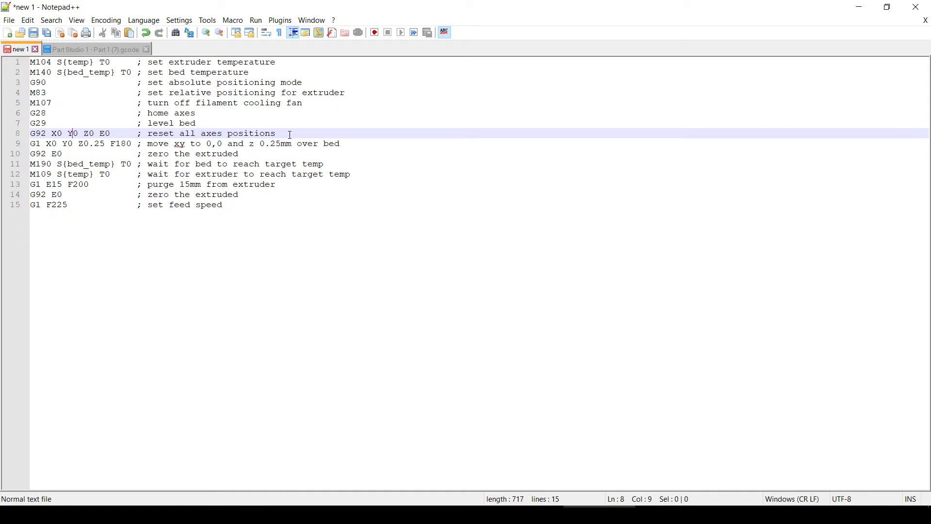
click(161, 113)
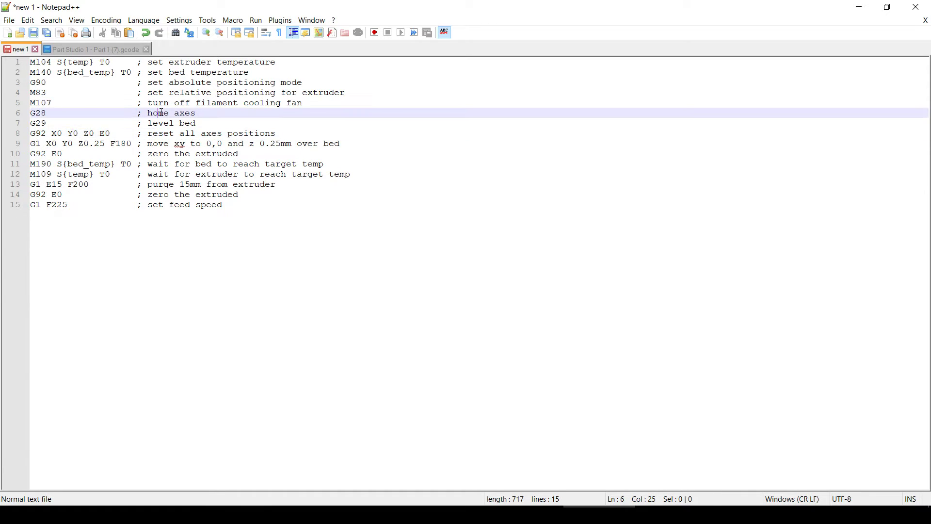
click(167, 133)
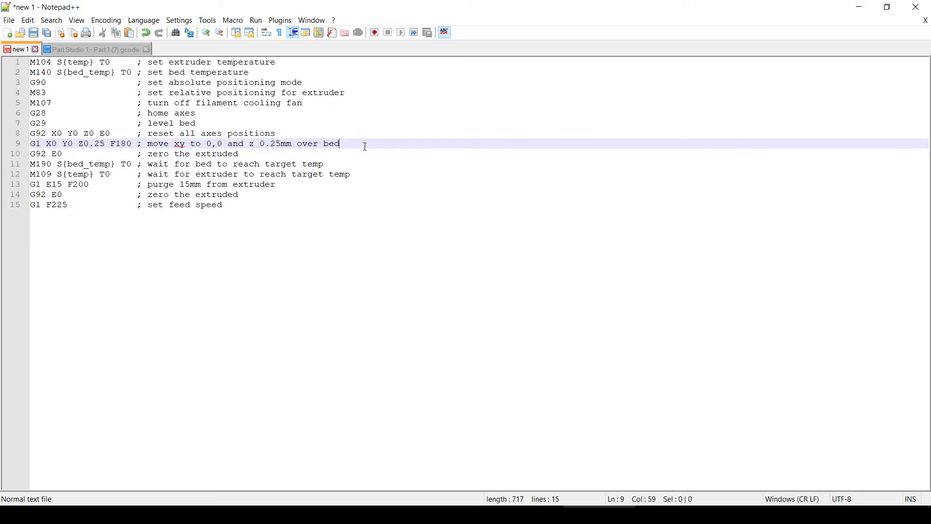
Delete the move-to-0,0 line and the G29 bed-levelling line from the start G-code
drag(363, 143, 23, 145)
key(BackSpace)
key(BackSpace)
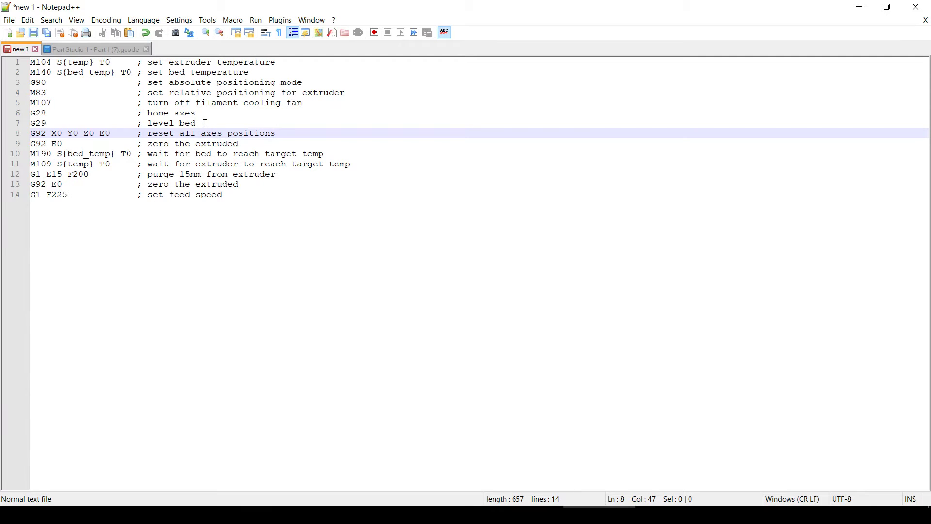
drag(205, 124, 32, 131)
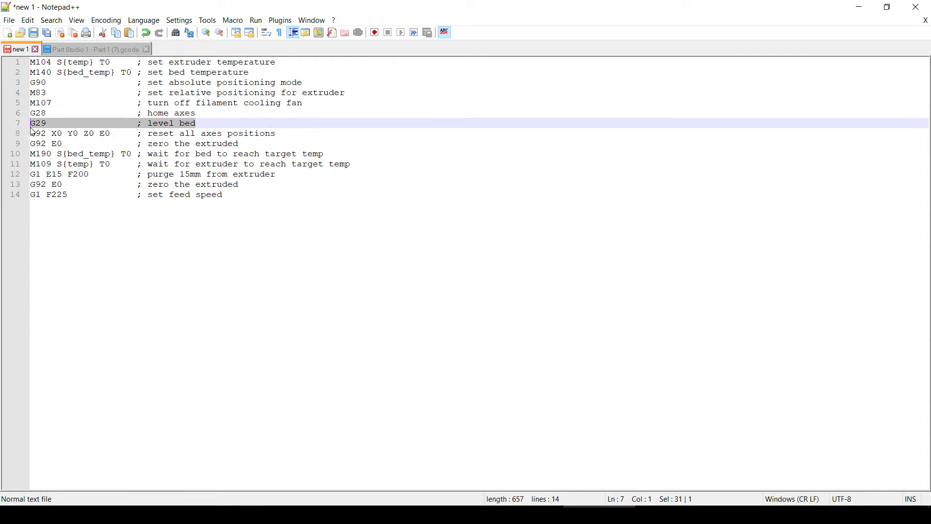
key(BackSpace)
key(BackSpace)
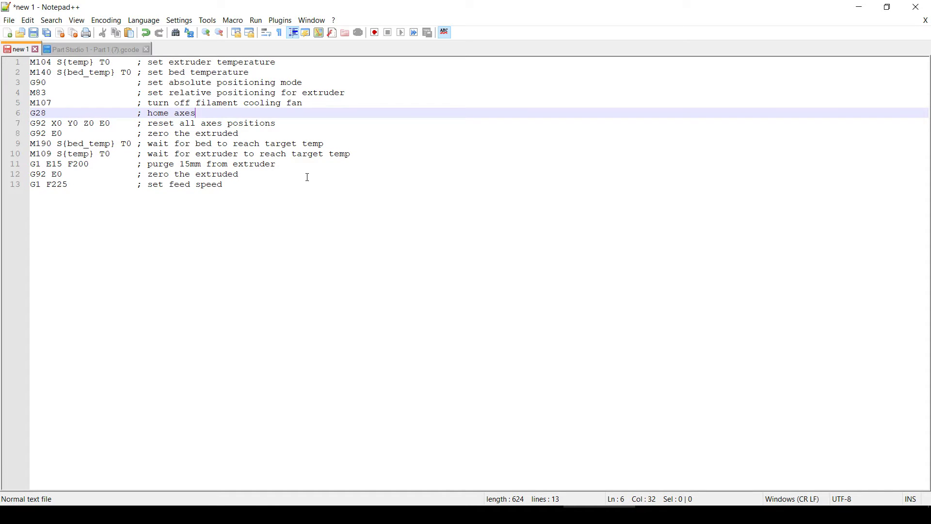
Check the exported gcode file, remove the M83 line, and copy the remaining 12 lines
click(107, 51)
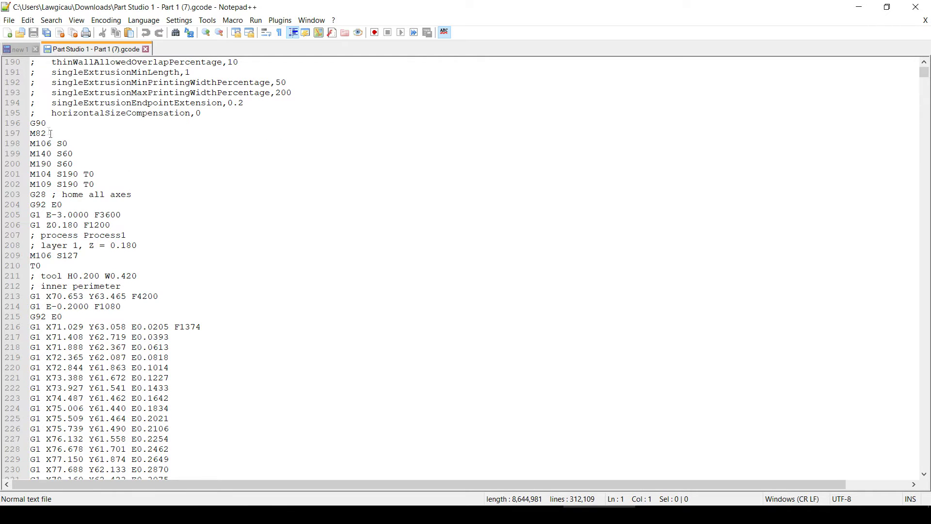
click(19, 49)
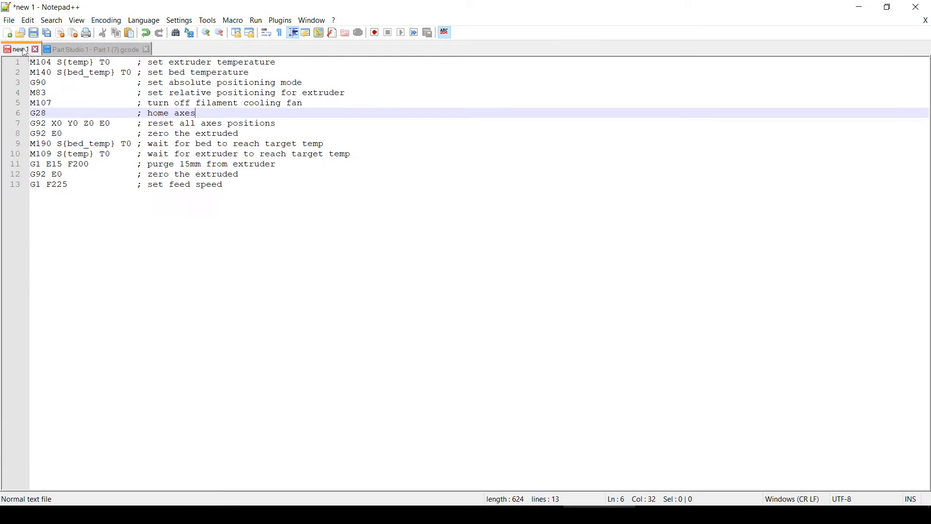
click(355, 94)
click(15, 93)
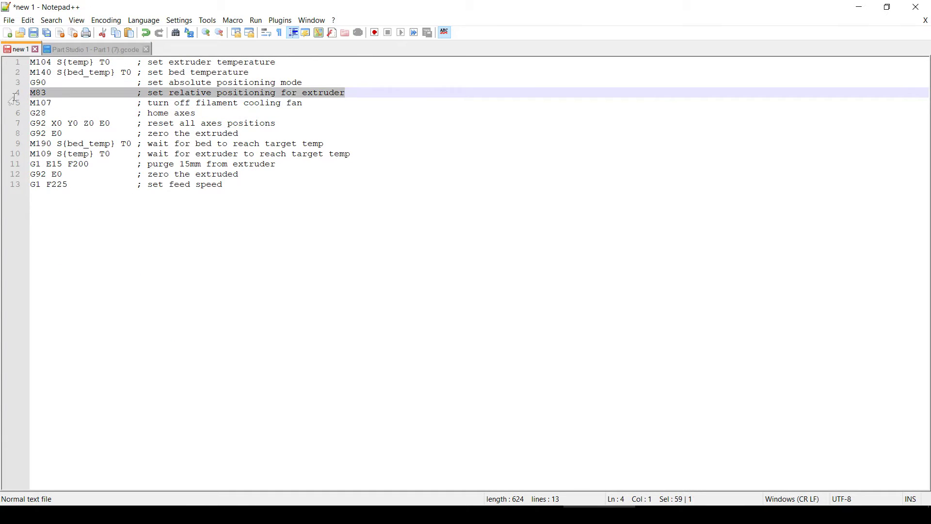
key(BackSpace)
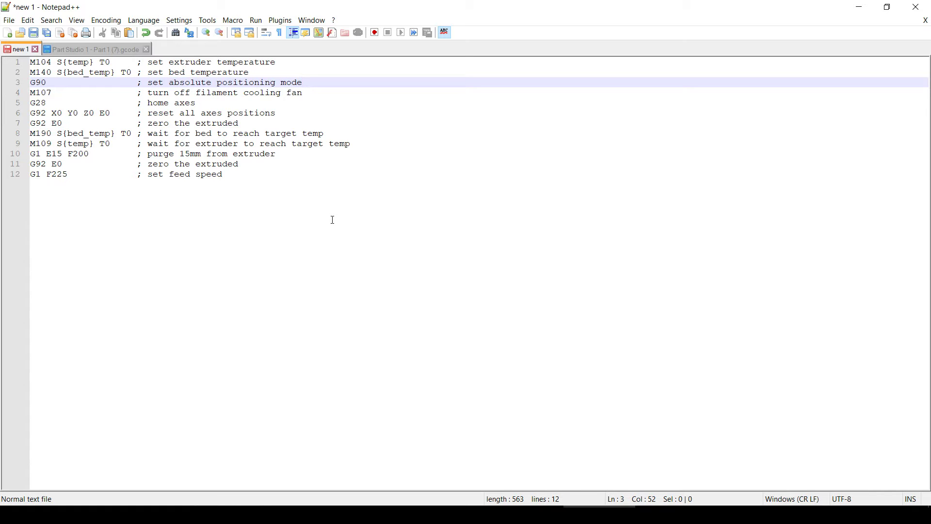
drag(264, 187, 25, 62)
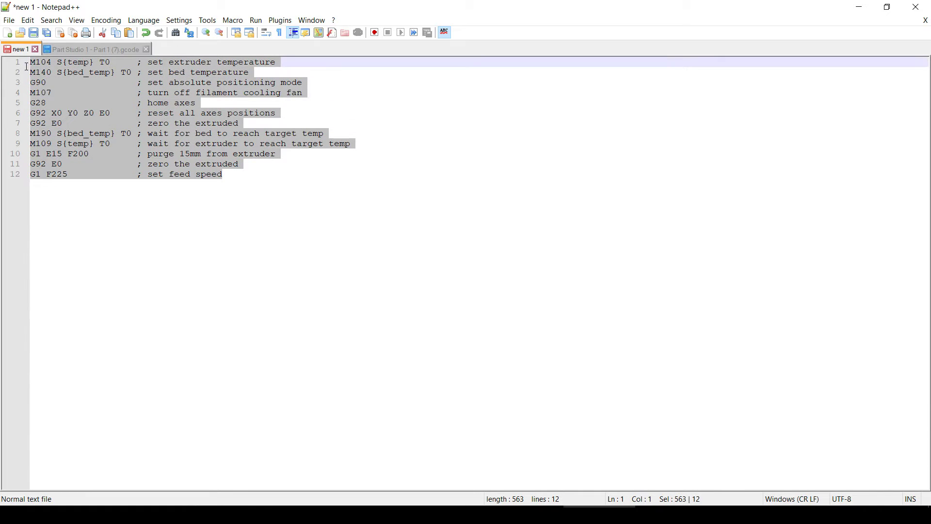
key(alt+Tab)
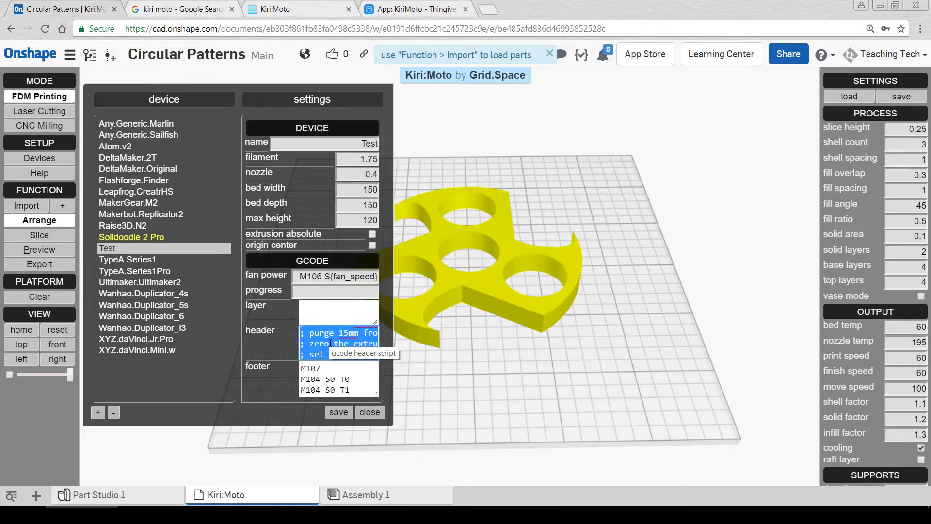
Replace the Test device header with the trimmed start G-code and save the device
key(Delete)
key(ctrl+v)
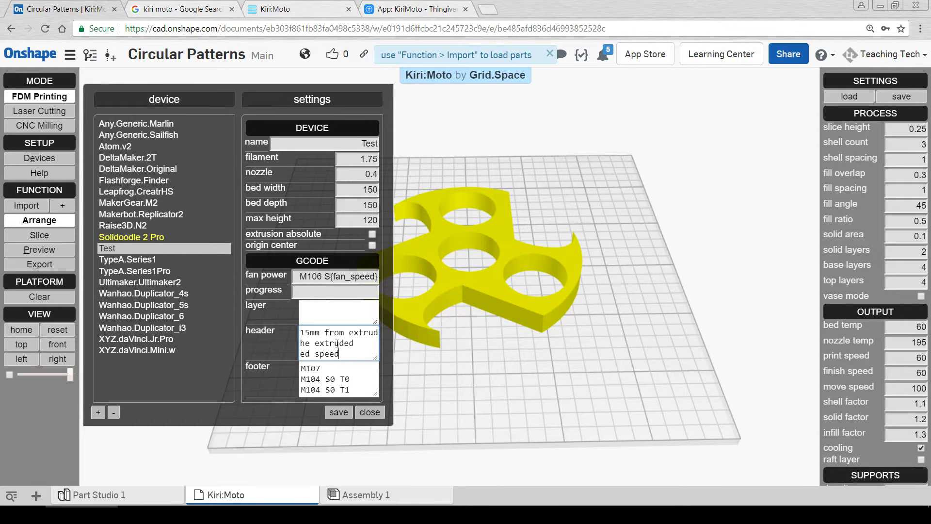
click(338, 412)
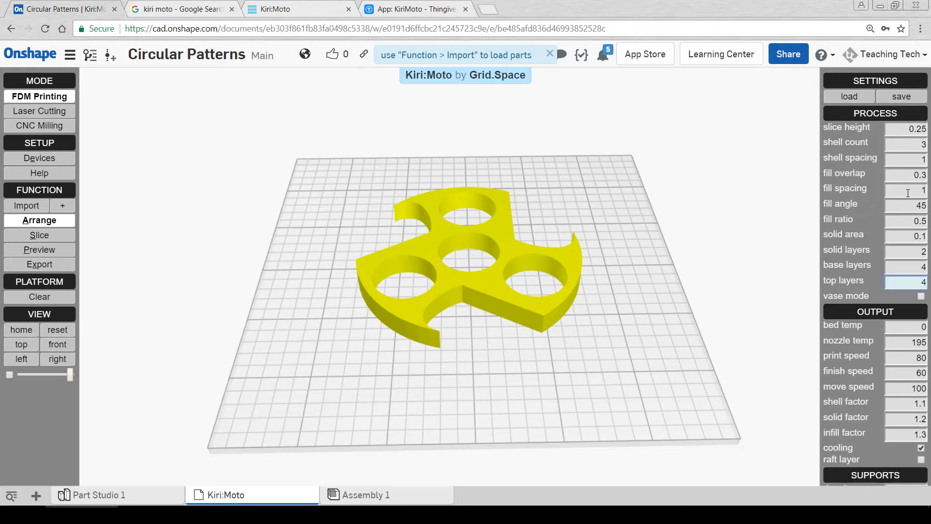
Set the bed temperature to 60 and the print speed to 60
mouse_move(908, 192)
mouse_move(901, 128)
mouse_move(912, 270)
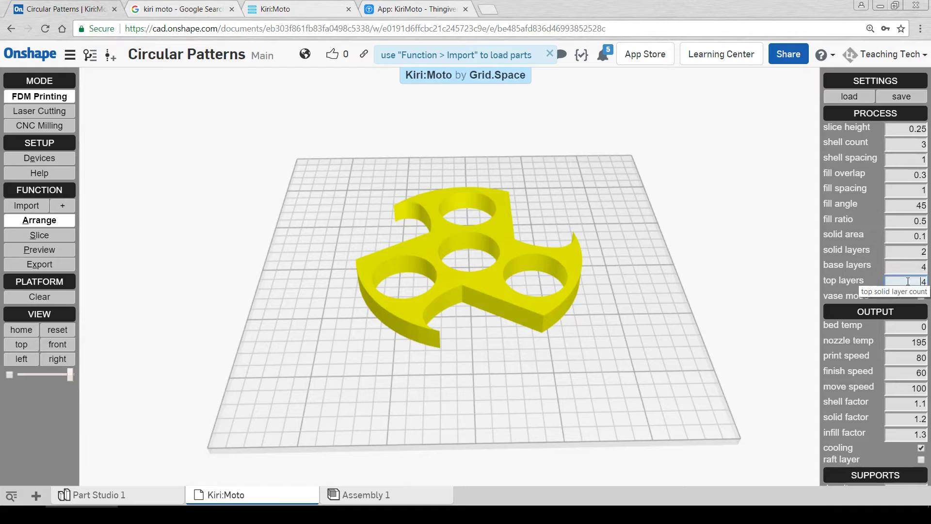
scroll(876, 309, down, 1)
click(916, 267)
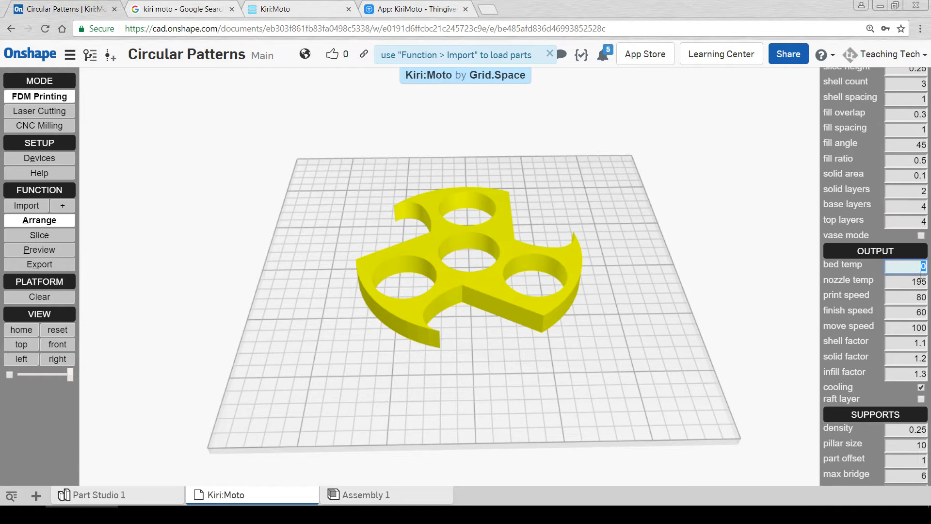
text(60)
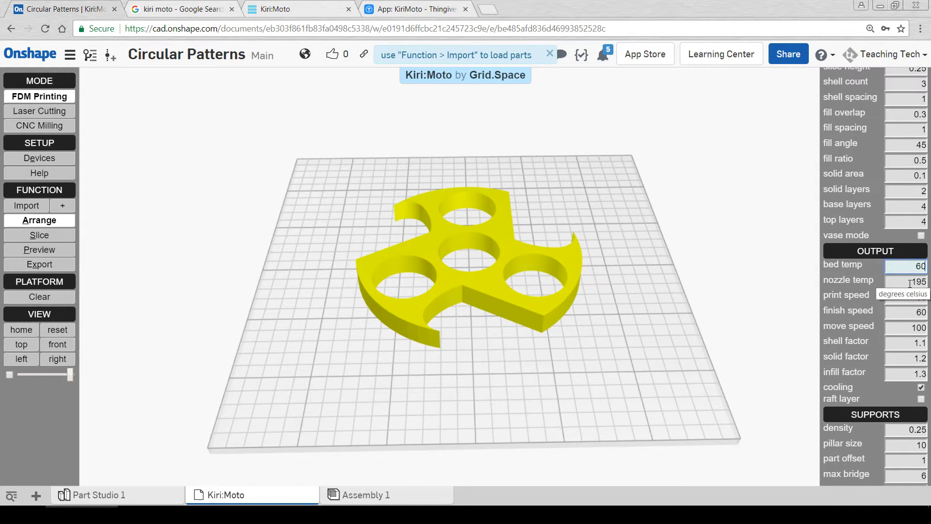
click(910, 283)
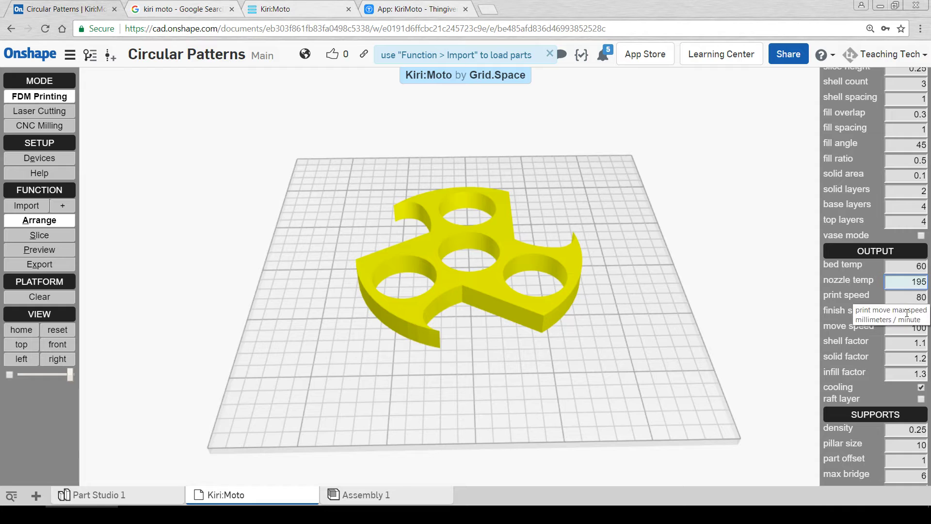
key(Tab)
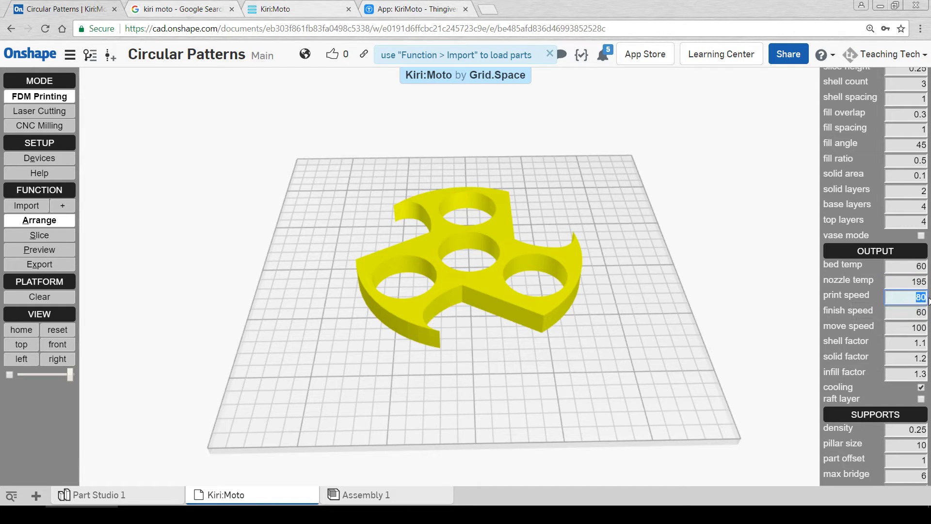
text(60)
click(907, 327)
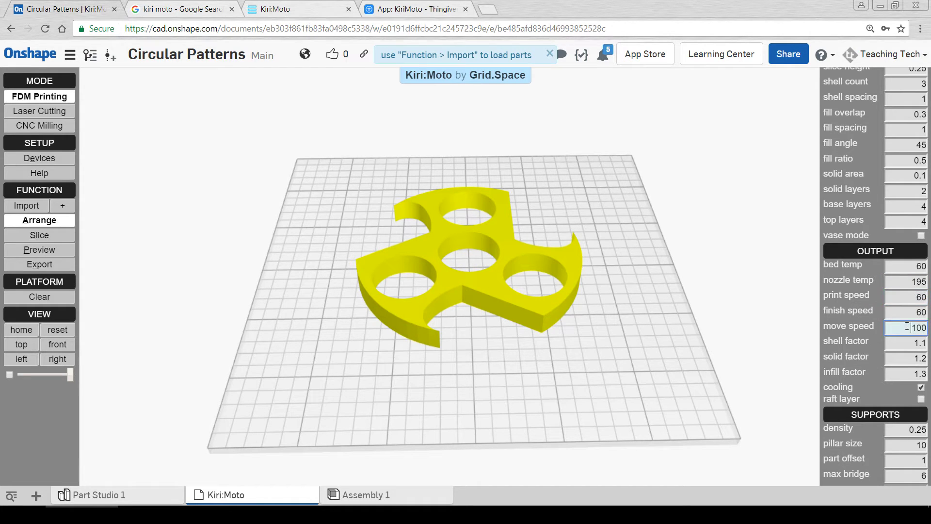
Change the first-layer shell speed from 30 to 20
scroll(907, 326, down, 3)
scroll(906, 326, down, 3)
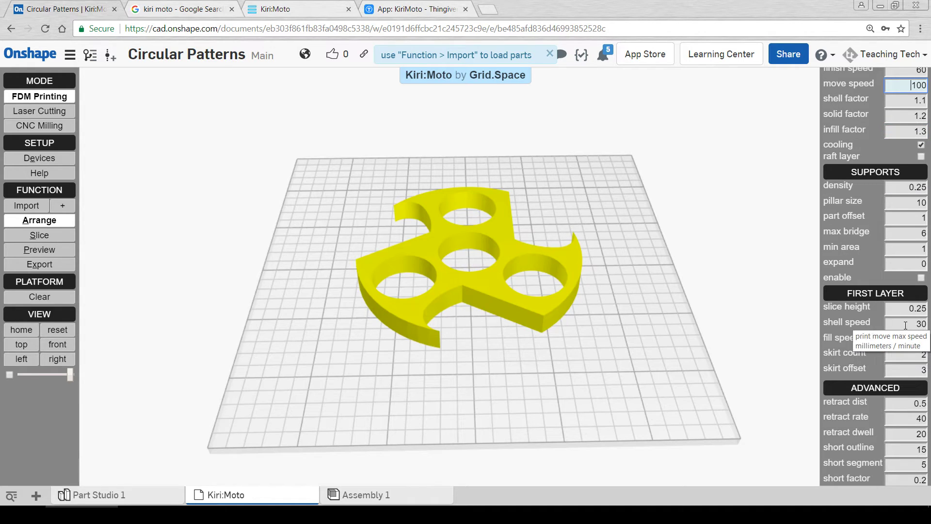
drag(906, 326, 930, 328)
text(20)
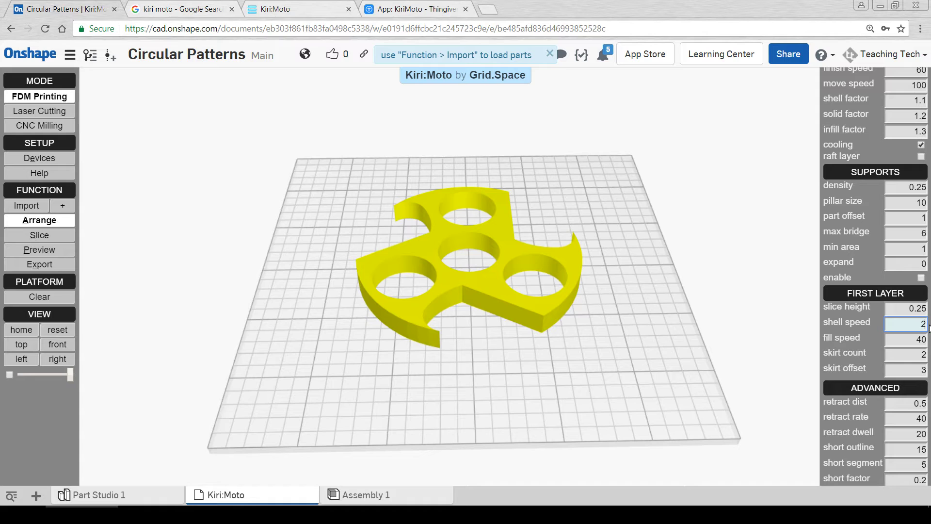
click(907, 310)
scroll(866, 351, down, 1)
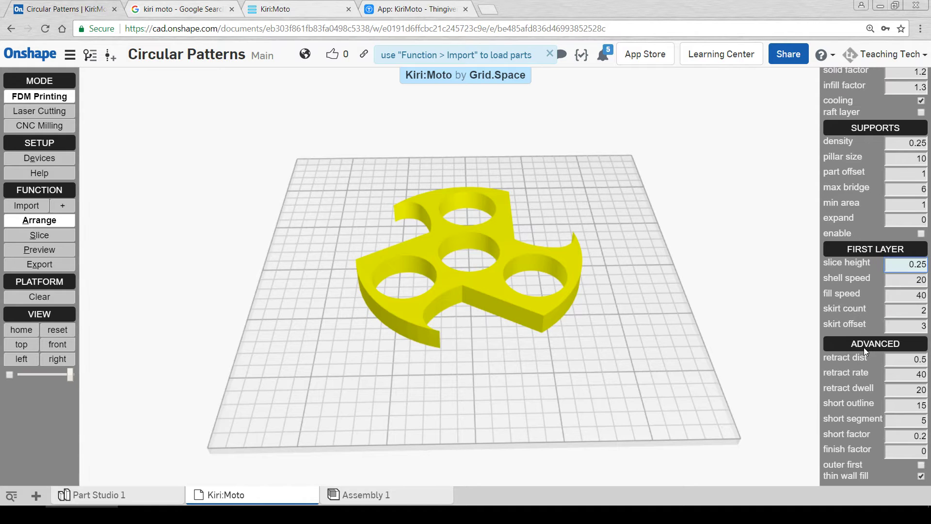
scroll(863, 347, up, 7)
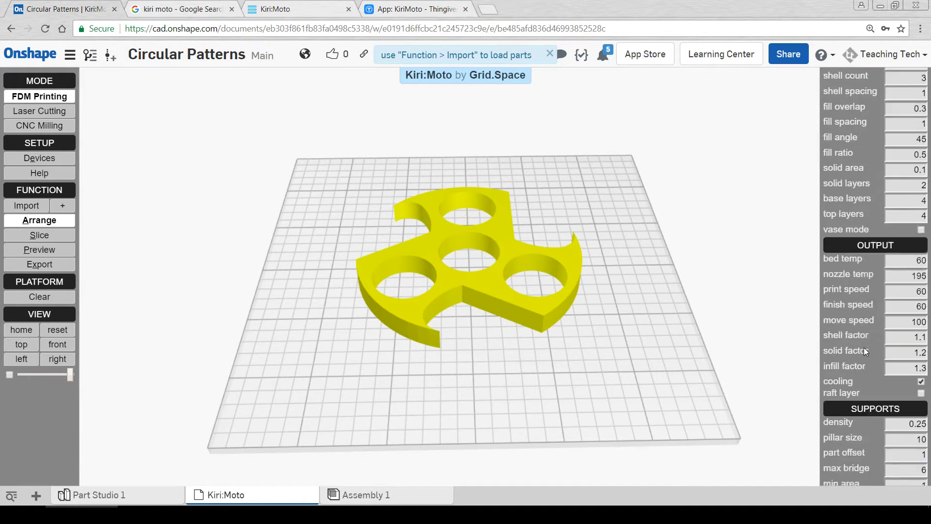
Save the current slicing settings as a preset named 'PLA 0.25 Solidoodle'
click(901, 97)
text(PLA)
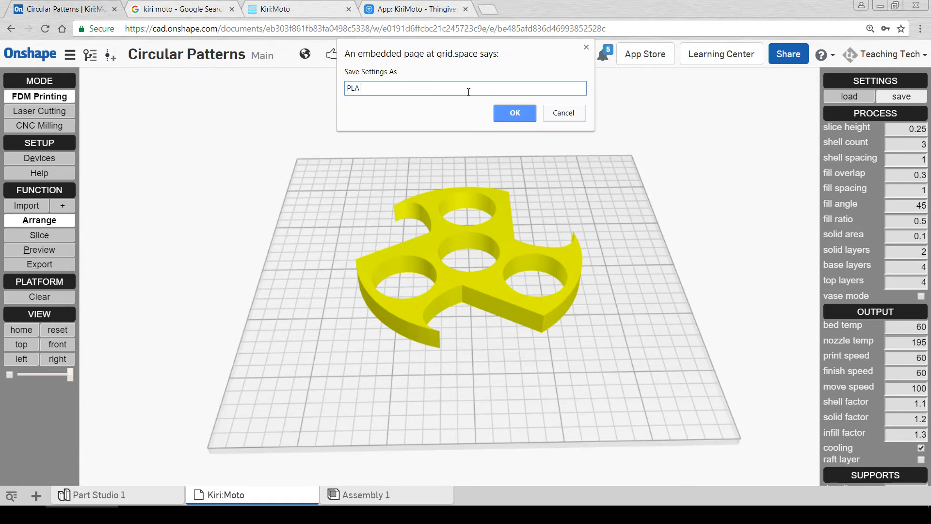
text( 0.25 Solidoodle)
click(508, 114)
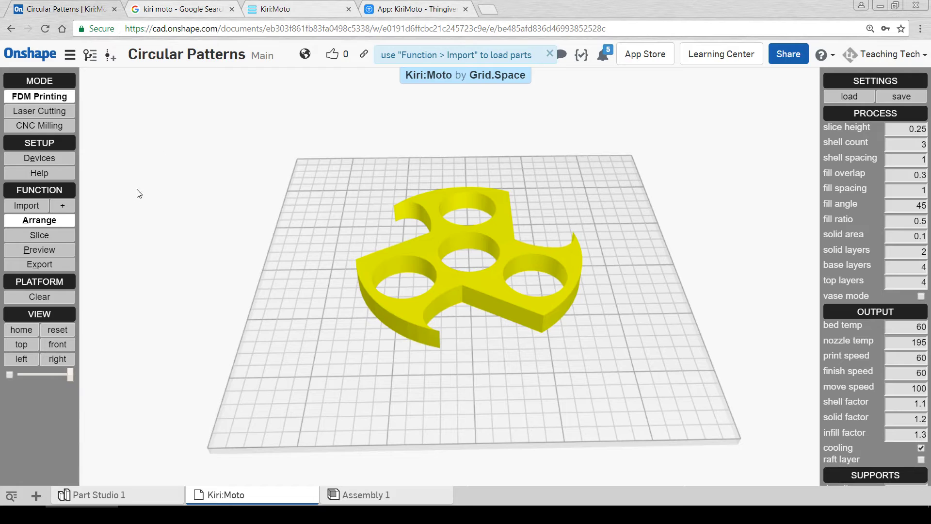
Slice the fidget spinner into 31 layers, zoom in on it, and generate the toolpath preview
click(62, 236)
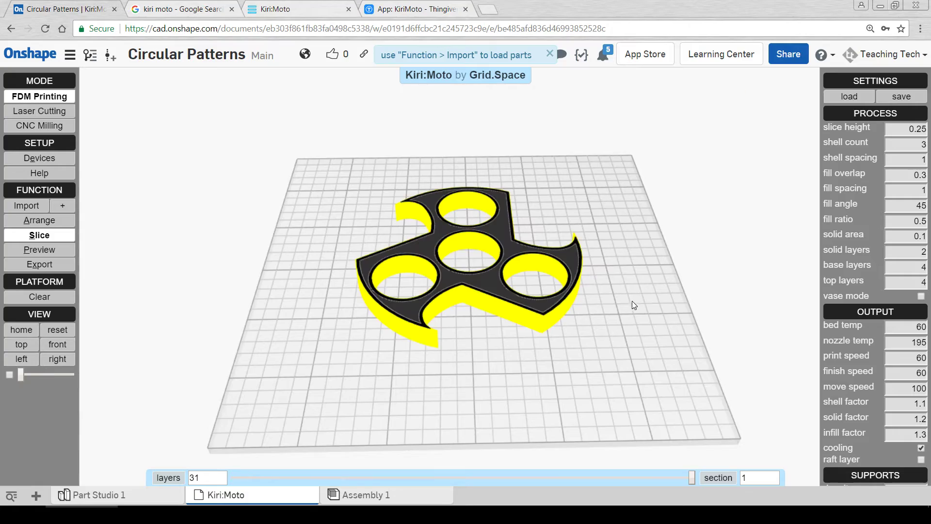
scroll(436, 299, down, 2)
scroll(439, 296, up, 10)
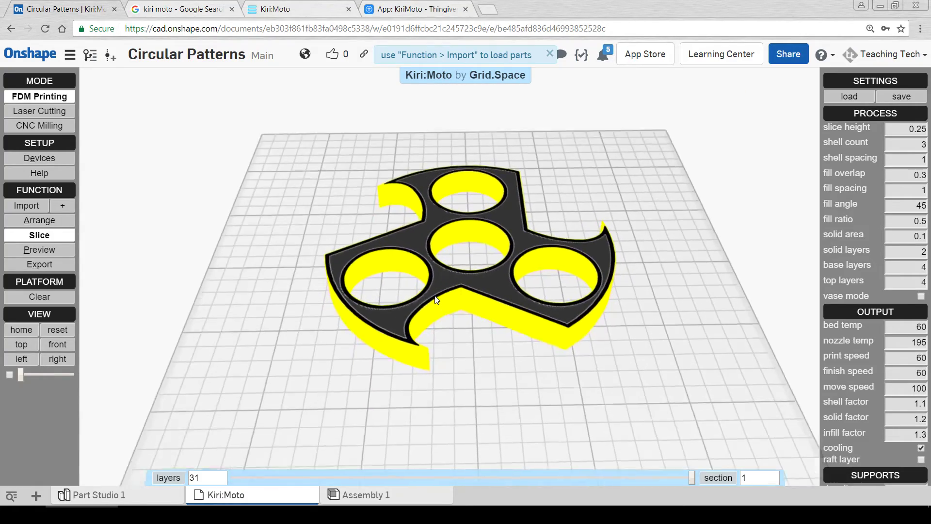
scroll(447, 290, up, 5)
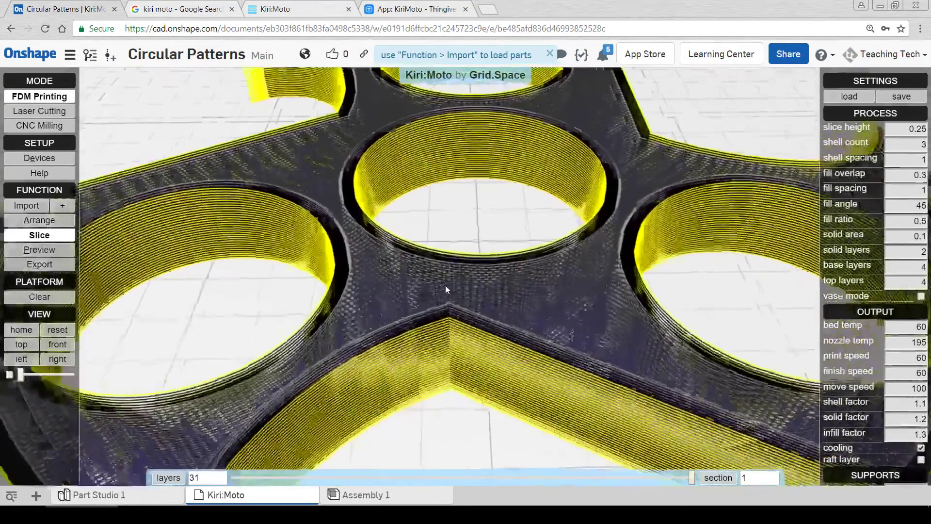
click(52, 251)
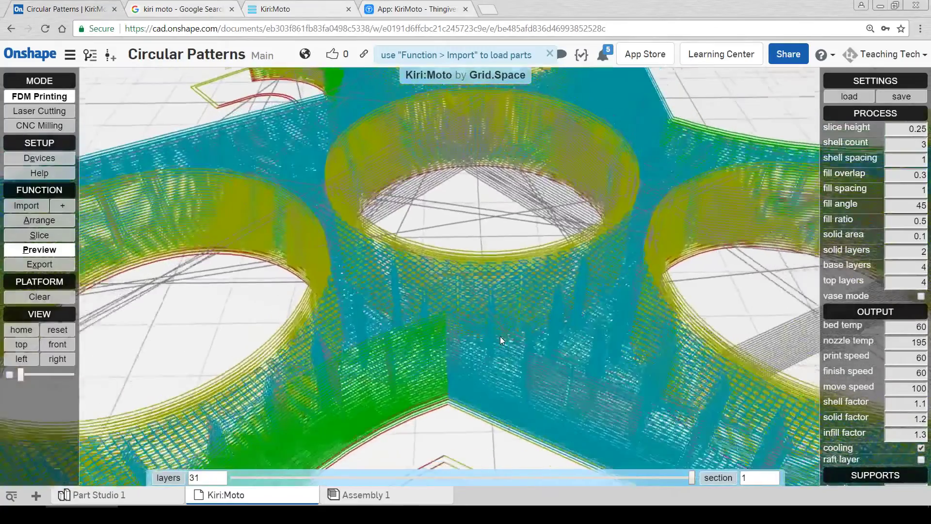
Zoom out to see the whole toolpath preview with supports and skirt, then step through its layers
scroll(500, 338, down, 8)
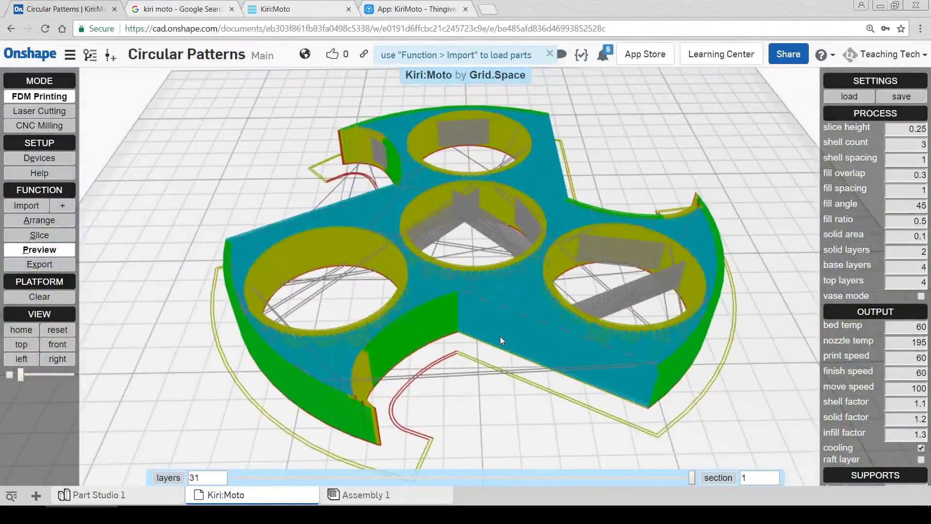
scroll(500, 337, down, 2)
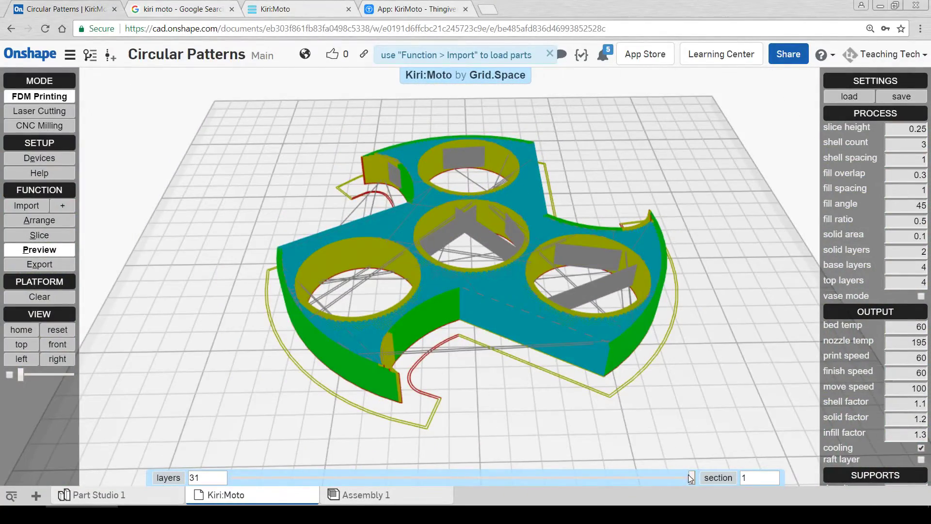
drag(692, 478, 707, 491)
Export the spinner's G-code, dismiss the grid-print host warning, and download print-011.gcode
key(x)
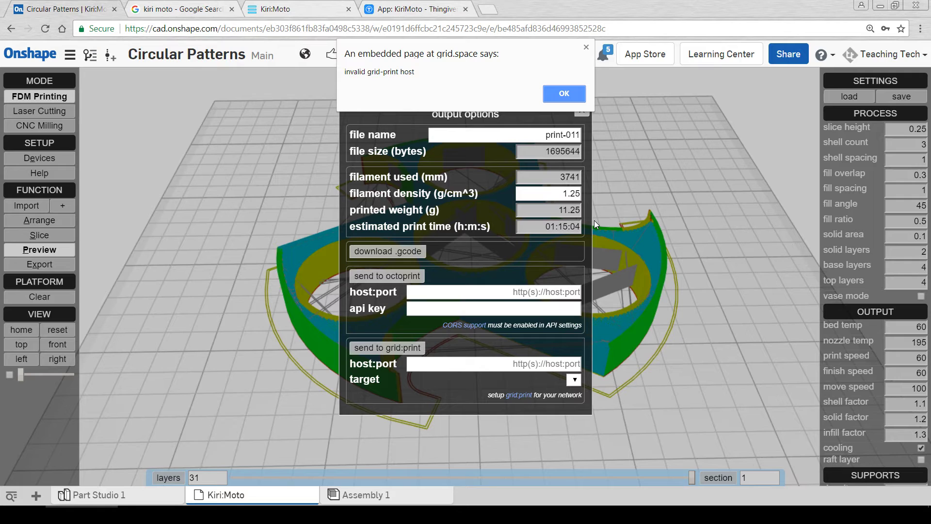
click(569, 95)
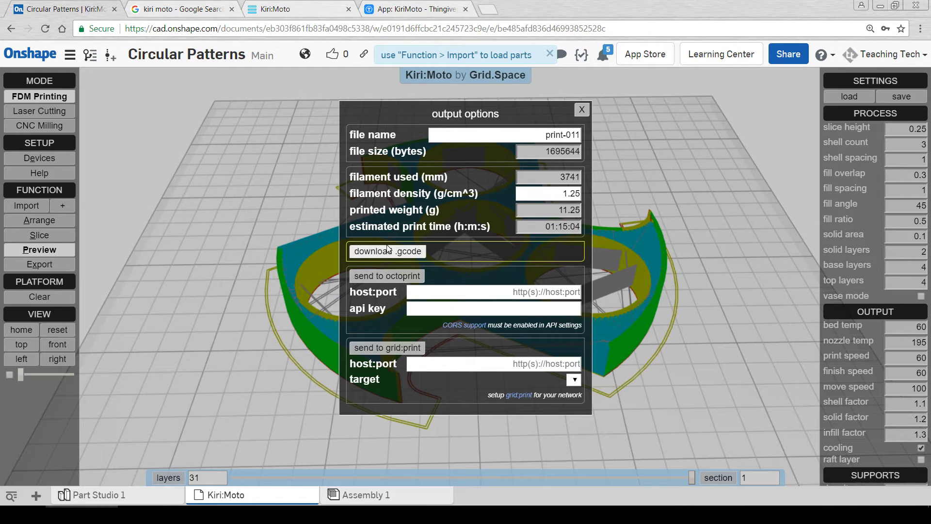
click(378, 253)
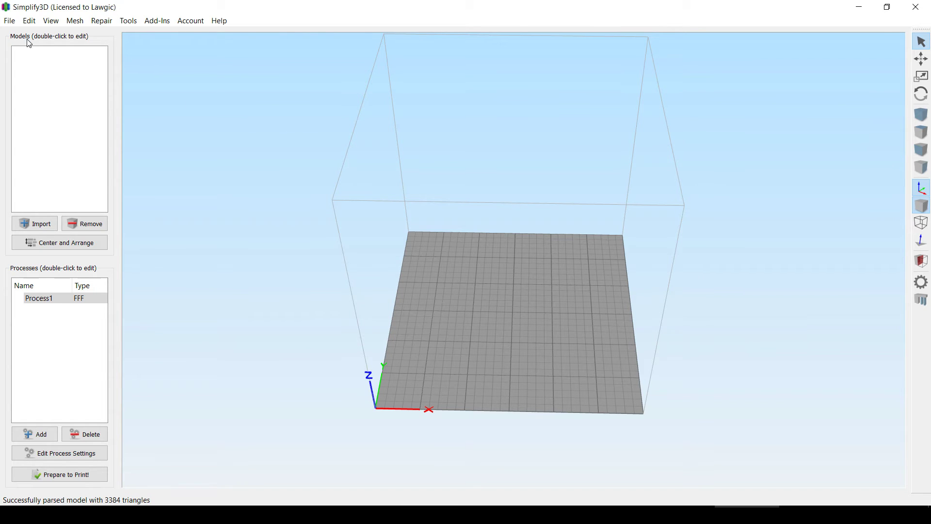
Load print-011.gcode into Simplify3D's G-code preview to view the toolpaths coloured by speed
click(10, 21)
click(53, 164)
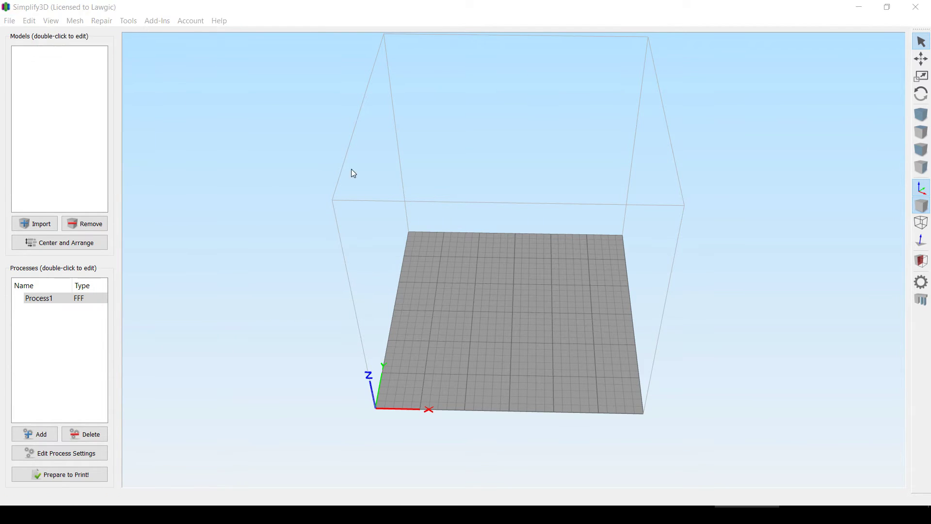
click(327, 199)
click(356, 284)
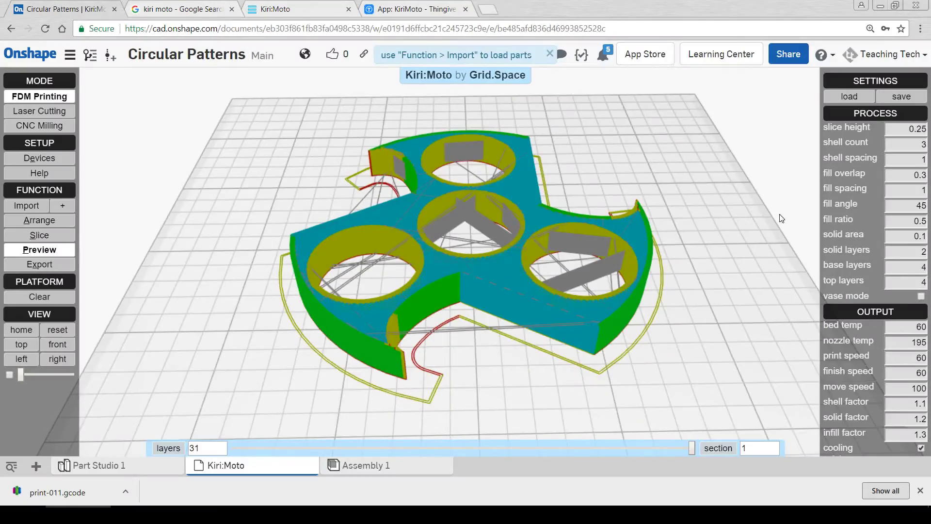
Change the ADVANCED retract distance from 0.5 to 3 and re-slice the spinner
scroll(869, 228, down, 8)
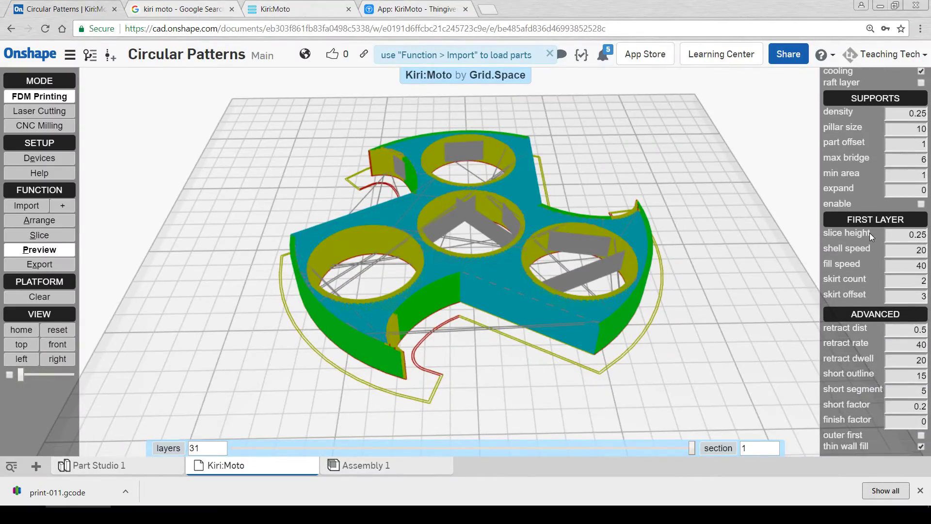
double_click(925, 330)
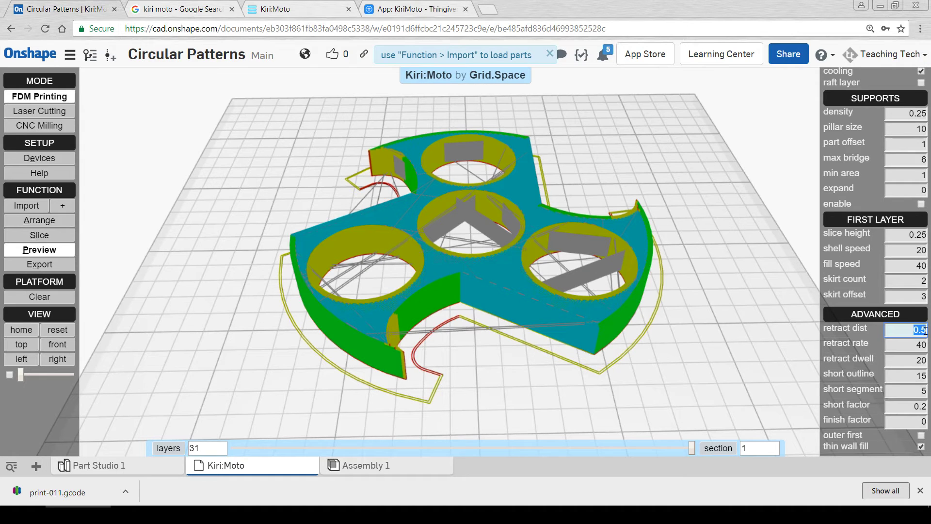
text(3)
click(913, 345)
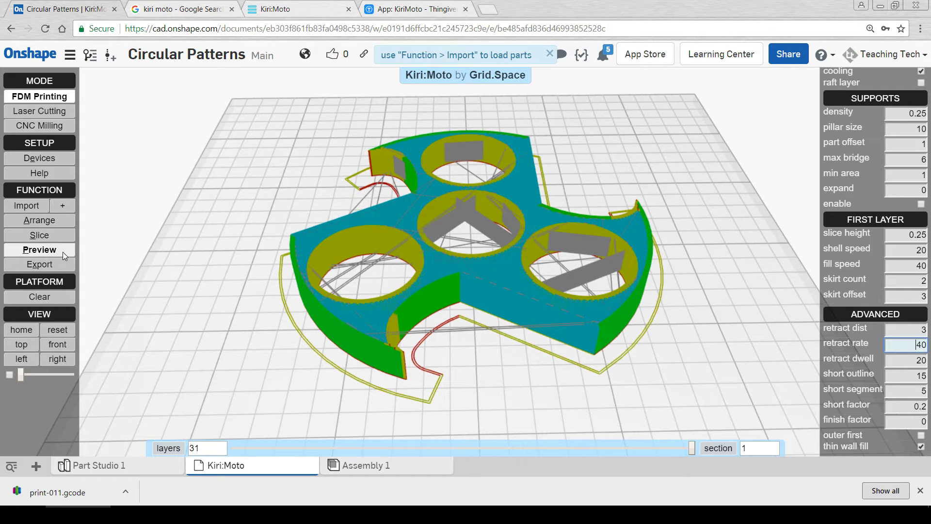
click(53, 237)
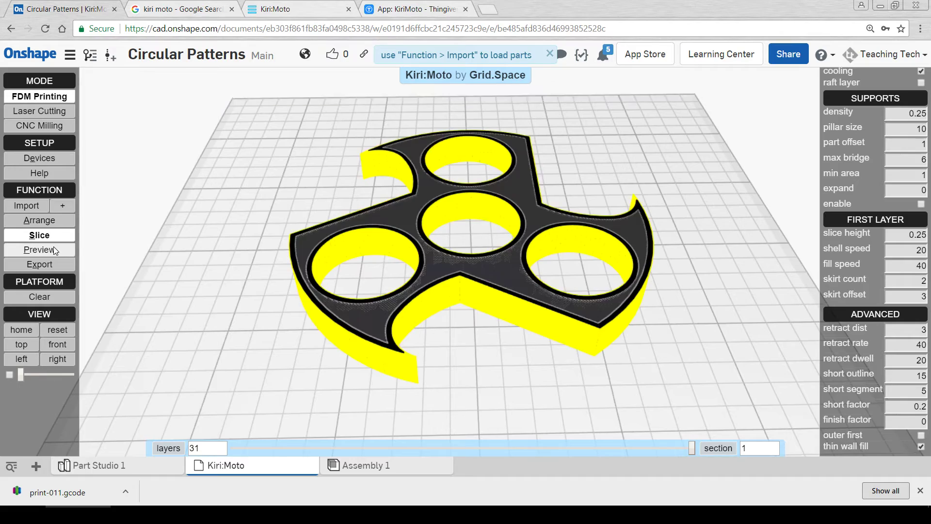
Preview the re-sliced toolpaths and open export as print-012 (01:15:44), dismissing the print-host warning
click(54, 250)
click(39, 265)
click(565, 94)
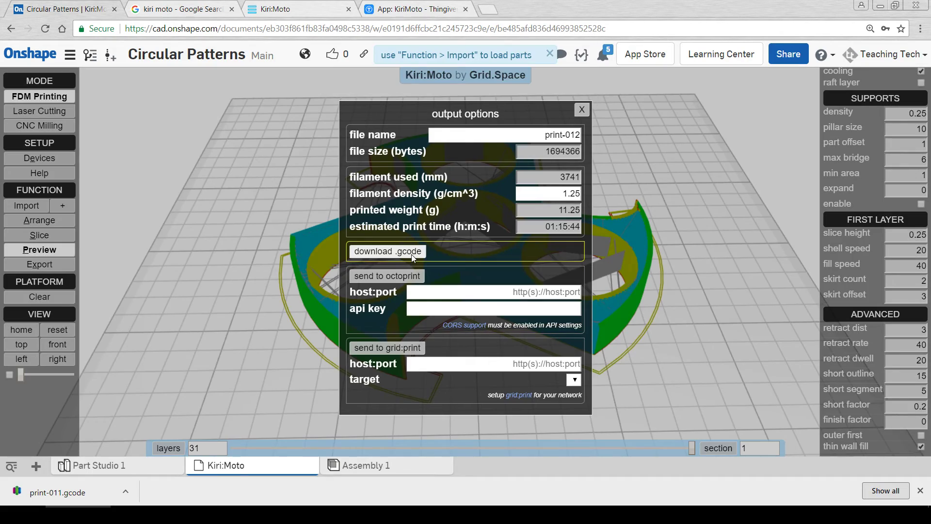